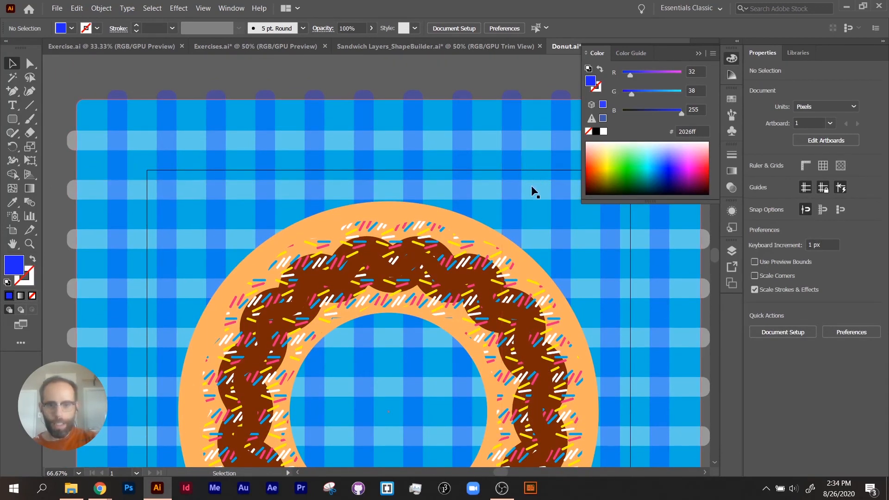
Turn on Trim View so only the artwork inside the donut artboard shows.
left_click_drag(532, 185, 456, 129)
key("ctrl+minus")
key("ctrl+minus")
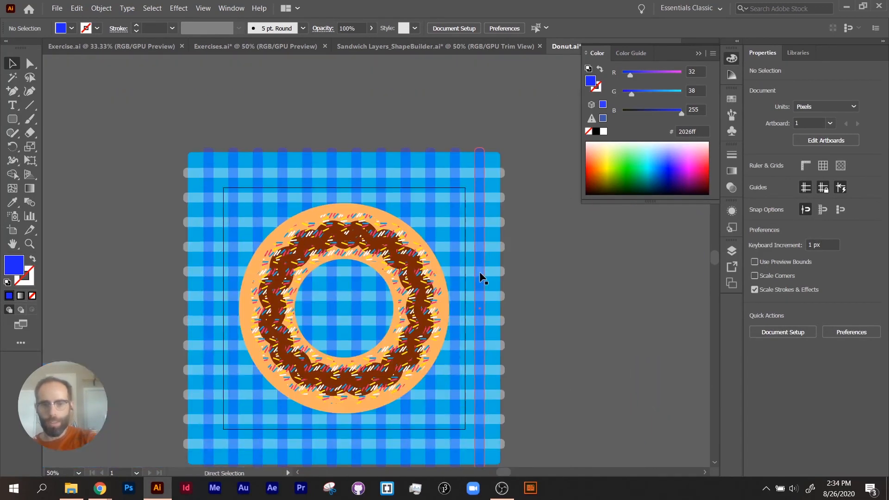
left_click_drag(488, 273, 500, 216)
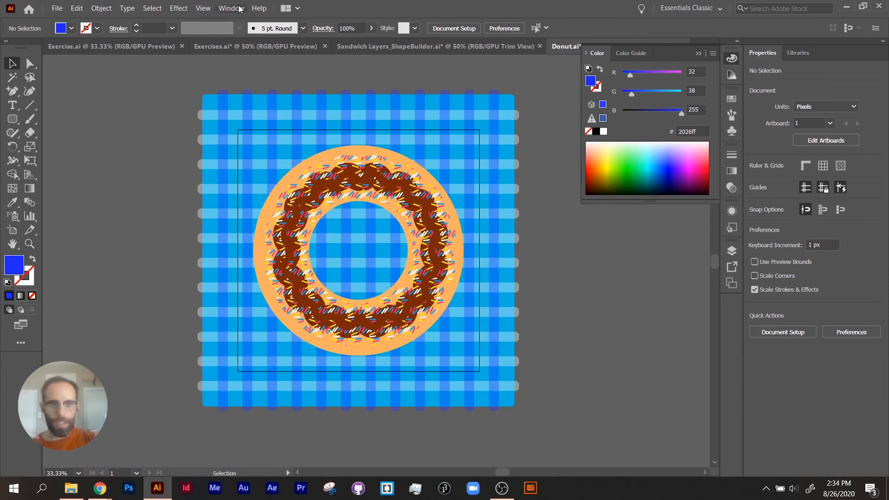
left_click(202, 8)
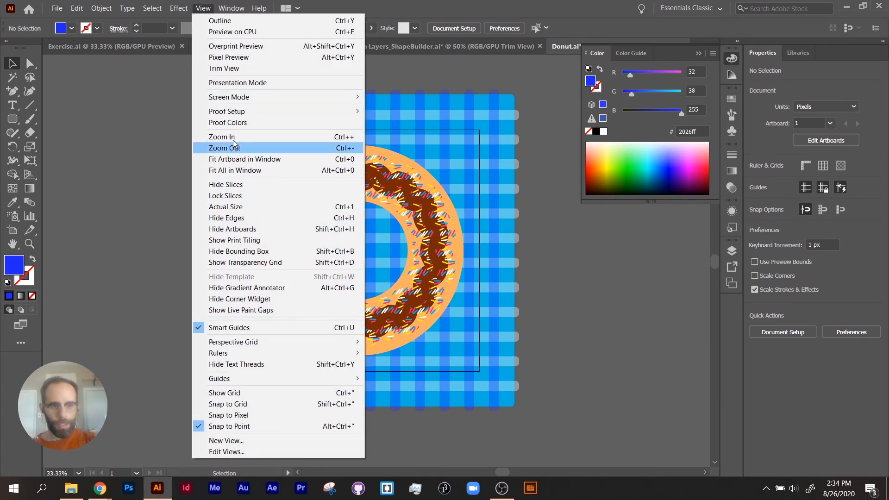
left_click(224, 68)
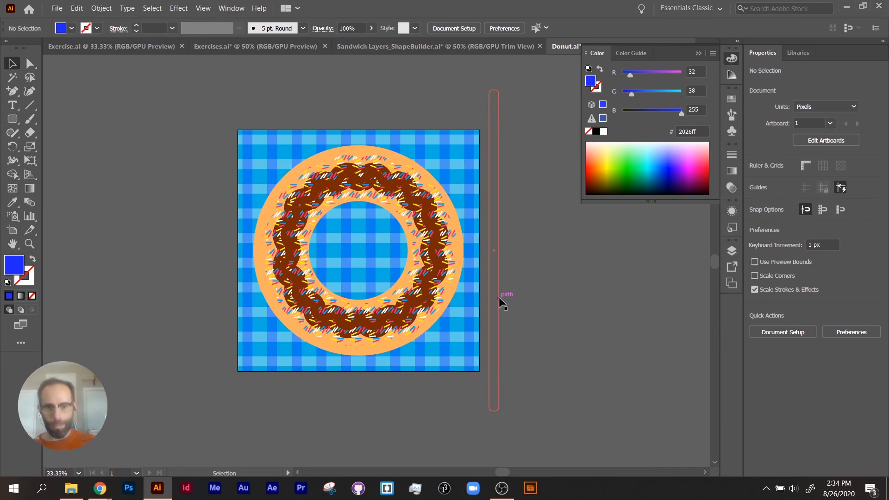
Preview the donut artwork in Presentation Mode, then return to the normal workspace with the whole artboard in view.
left_click(232, 9)
mouse_move(204, 9)
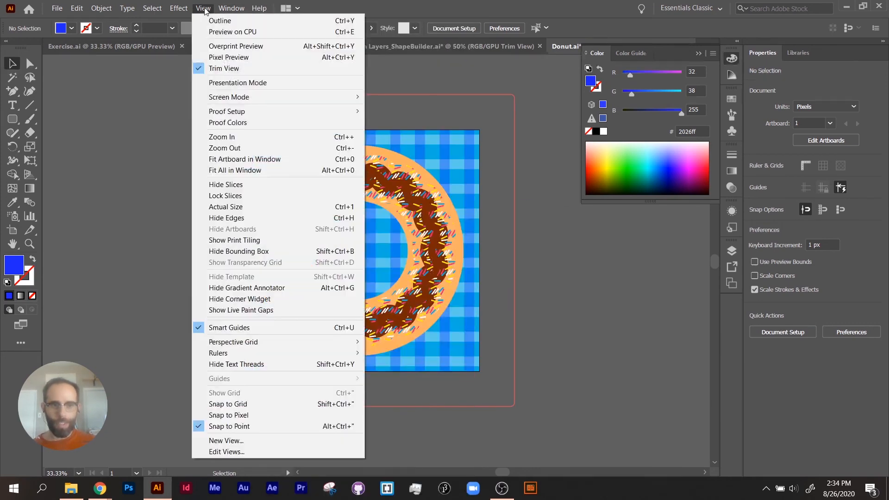
left_click(233, 83)
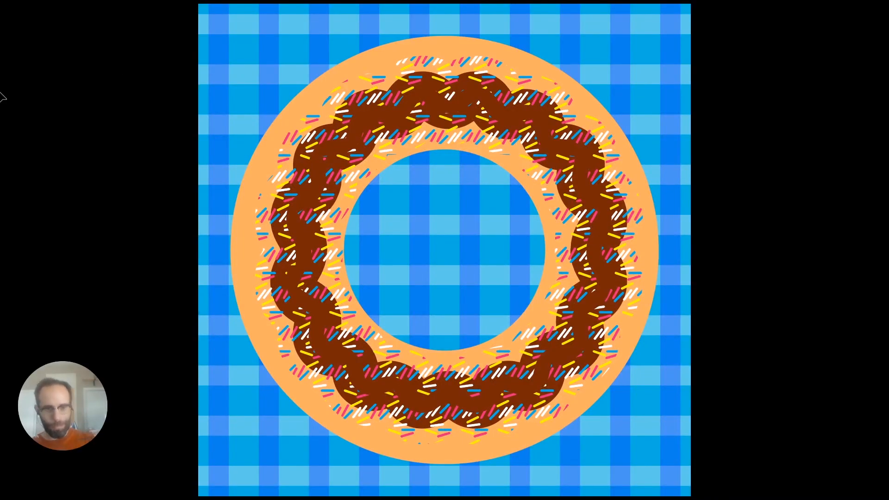
key("Escape")
key("ctrl+0")
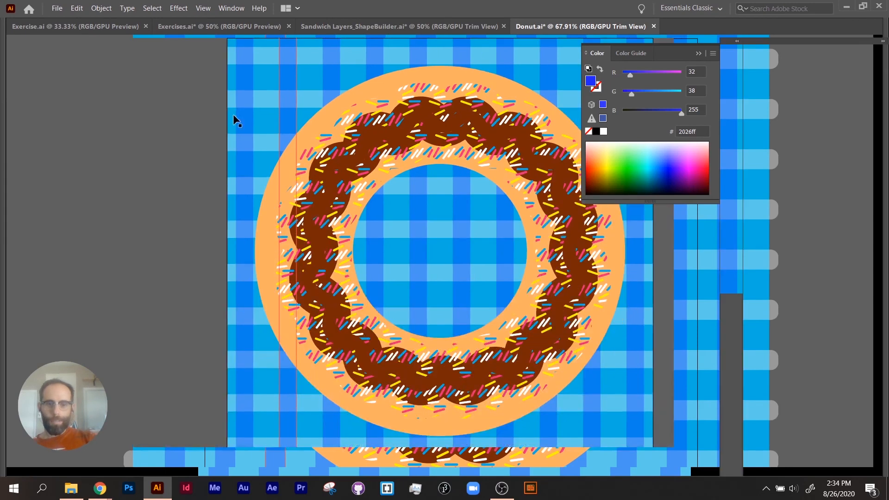
key("ctrl+0")
key("ctrl+minus")
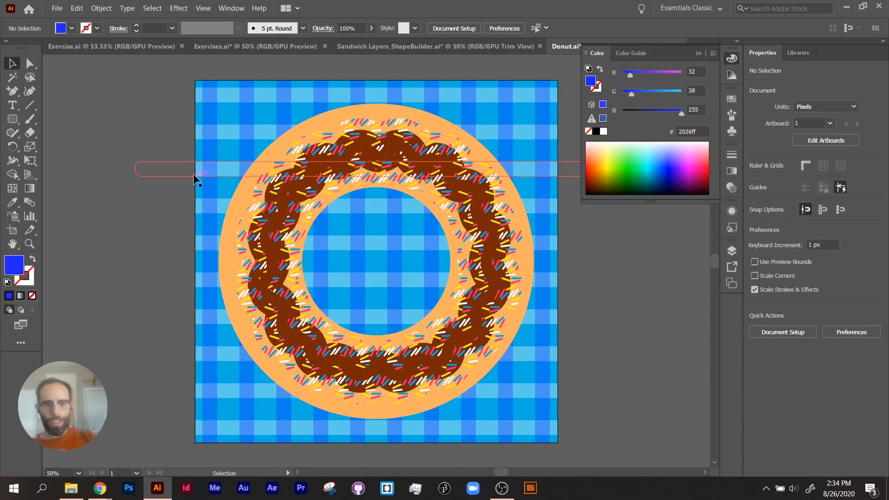
Save the document under the new name Donut_Finshed in Adobe Illustrator (AI) format, with the version set to Illustrator 2020.
left_click(56, 9)
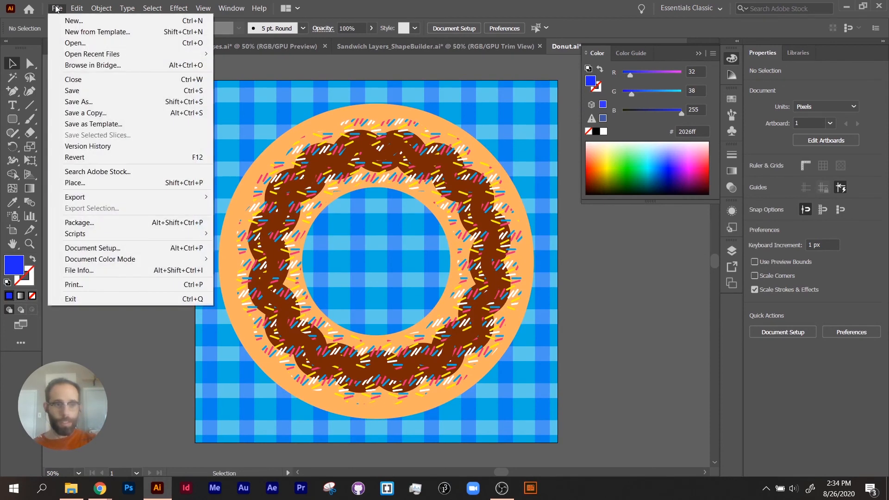
left_click(78, 102)
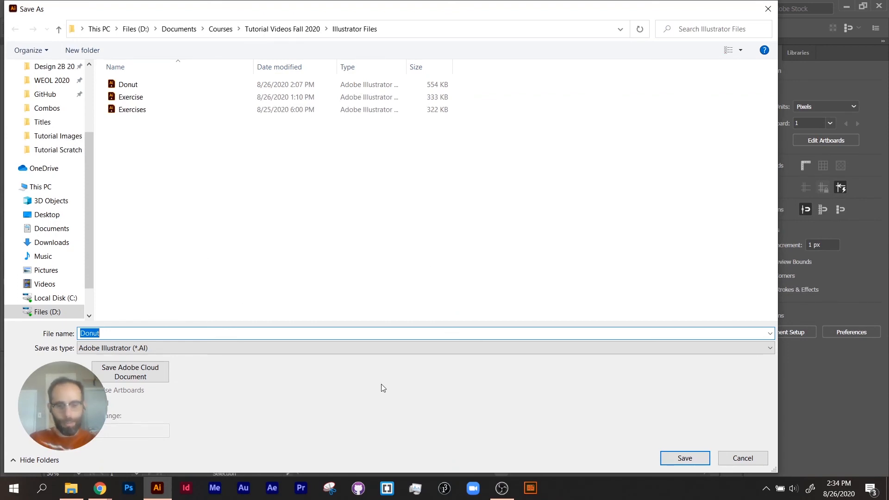
type("Dontu")
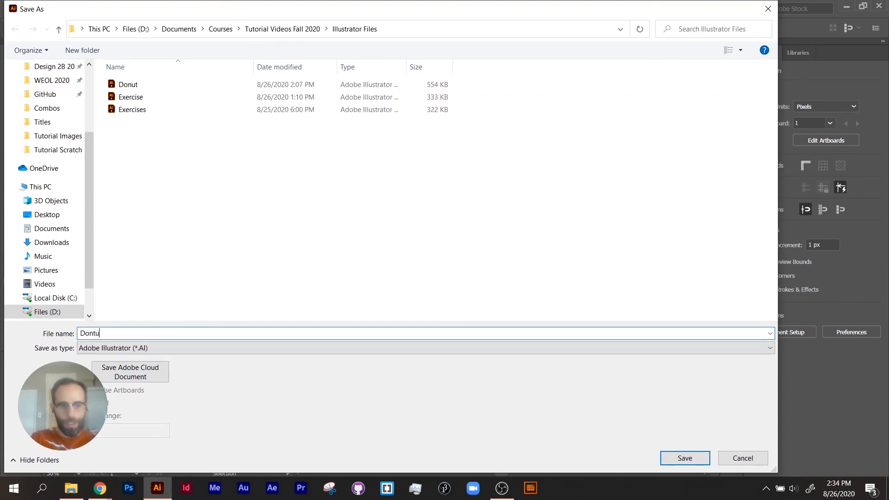
key("BackSpace")
key("BackSpace")
type("ut_F")
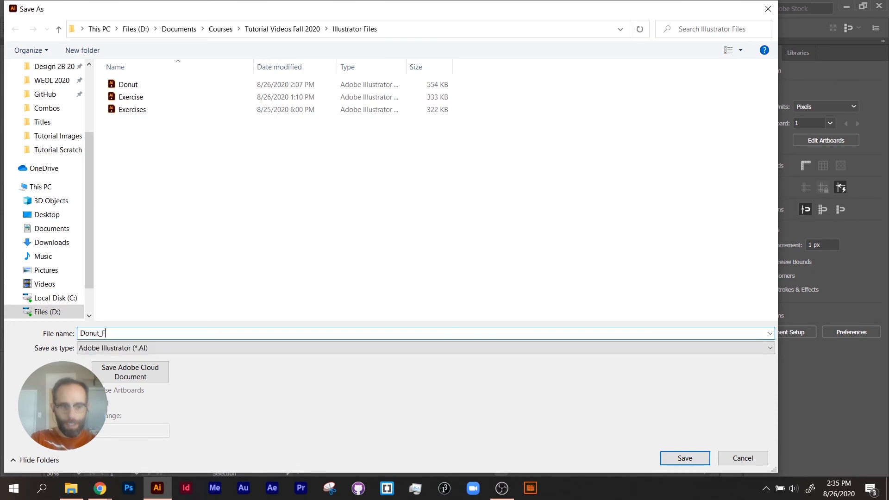
type("inshed")
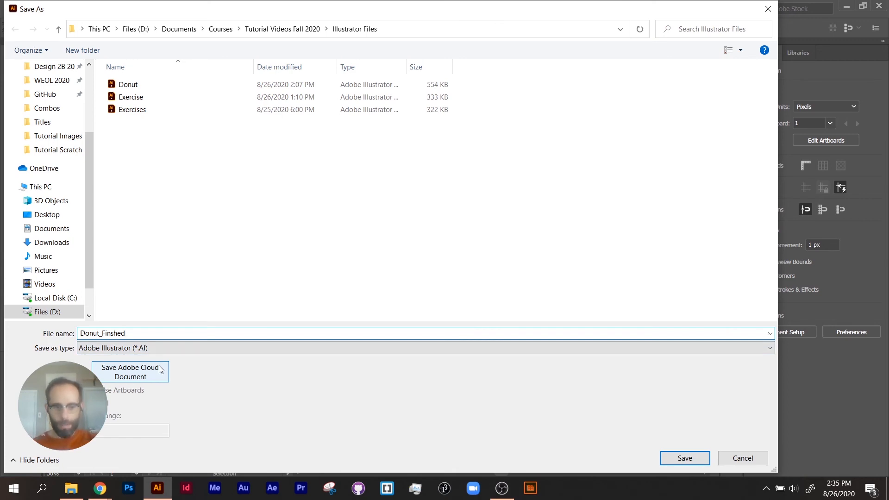
left_click(694, 458)
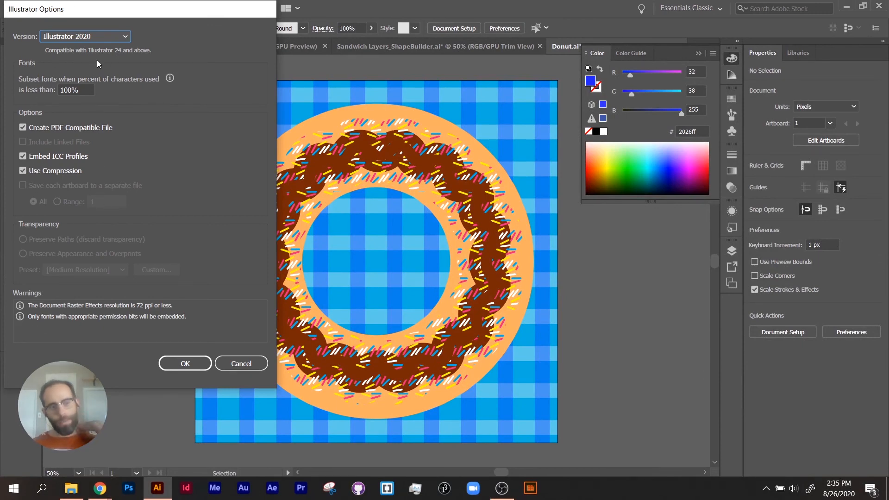
left_click(111, 38)
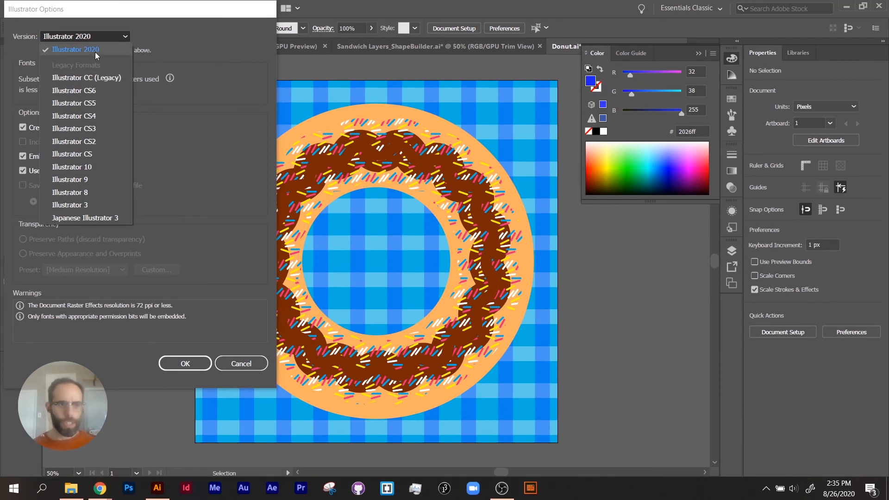
left_click(190, 368)
left_click(191, 367)
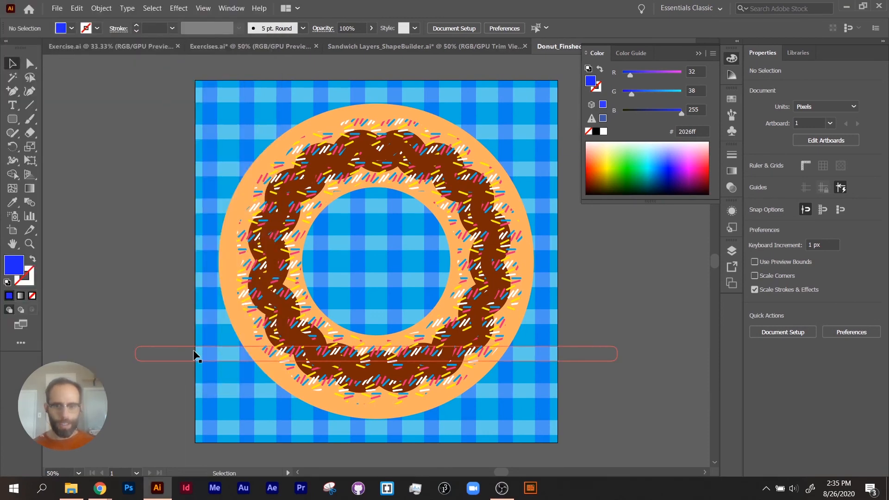
Collapse the Color panel, isolate the group of vertical blue stripes and shift its rightmost stripe slightly farther right.
left_click(701, 54)
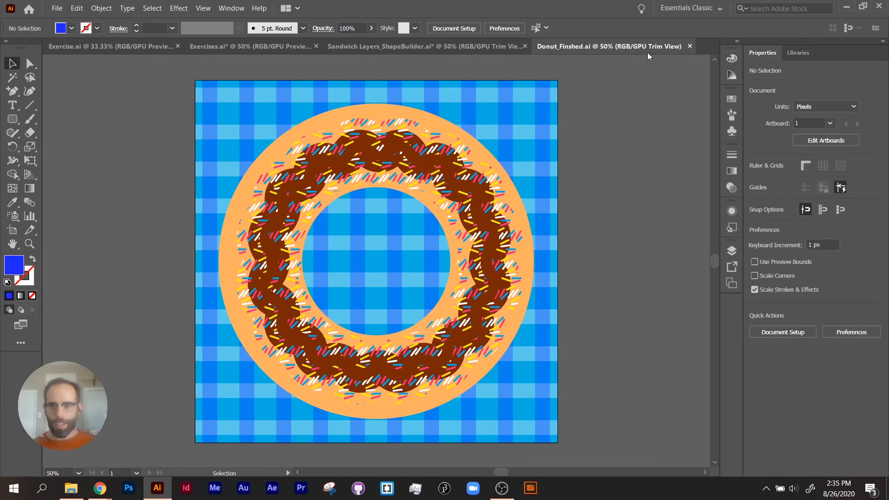
left_click(541, 118)
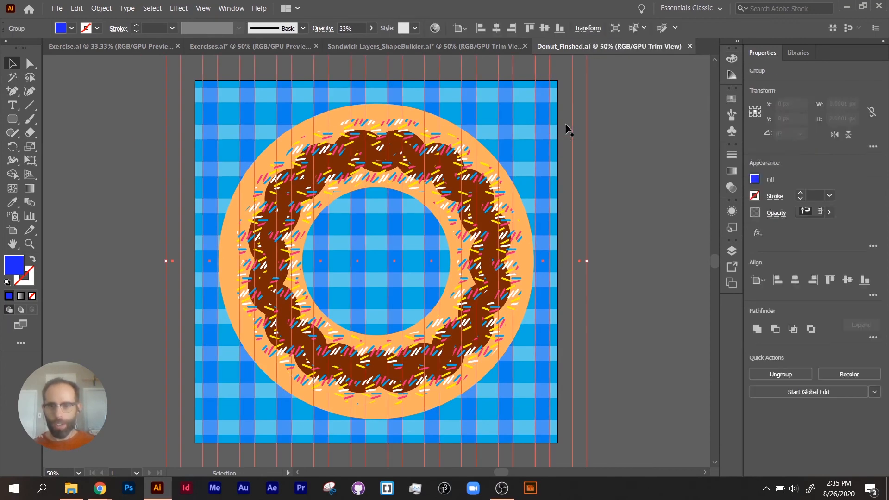
double_click(583, 128)
left_click_drag(583, 138, 596, 138)
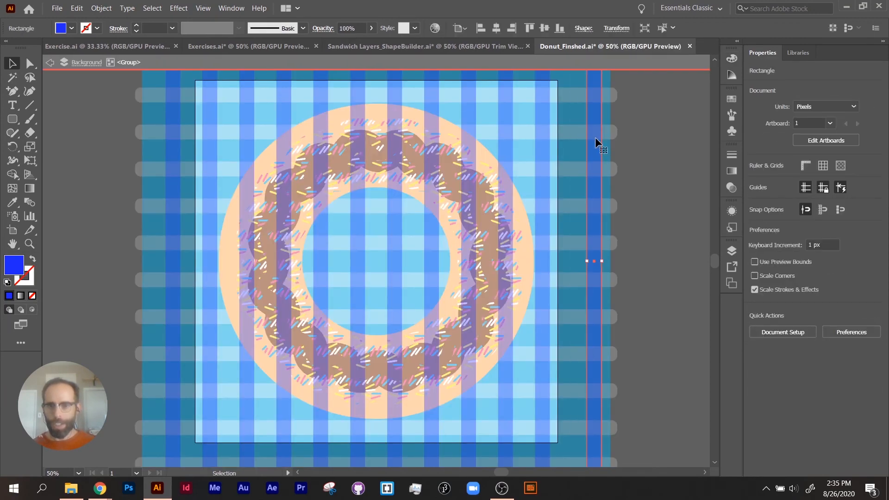
Exit the isolated stripe group and turn Trim View back on.
left_click(625, 115)
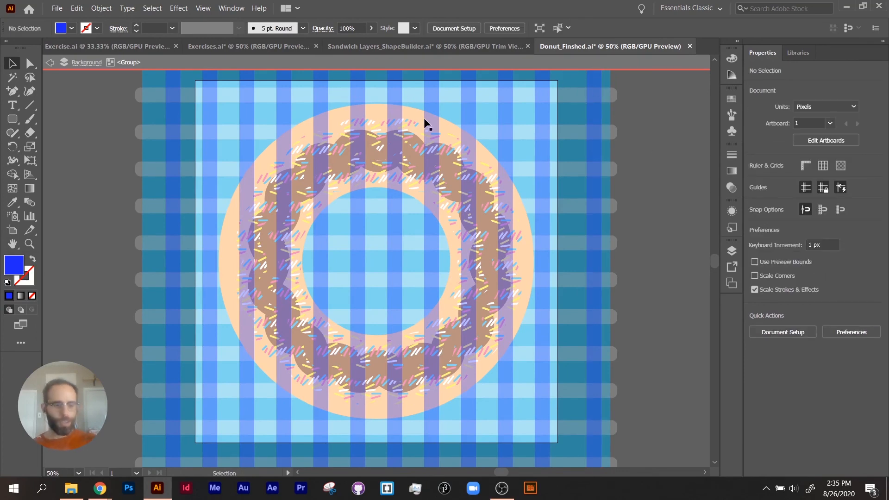
key("Escape")
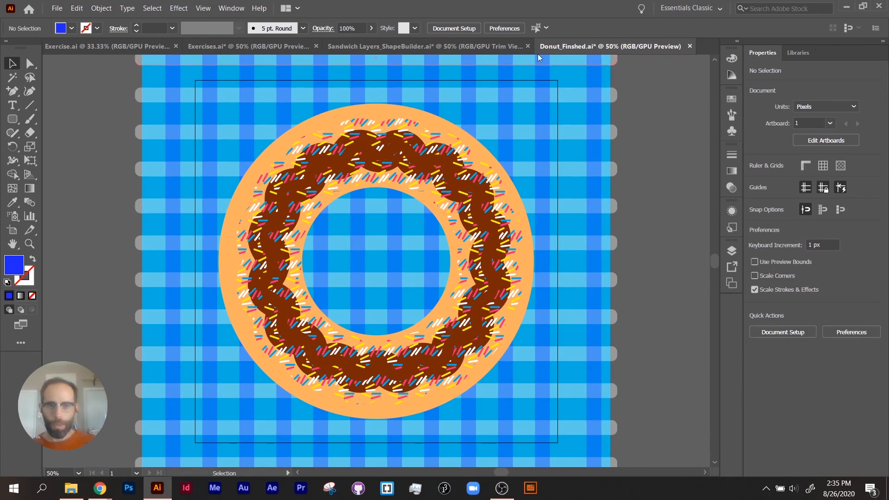
left_click(203, 7)
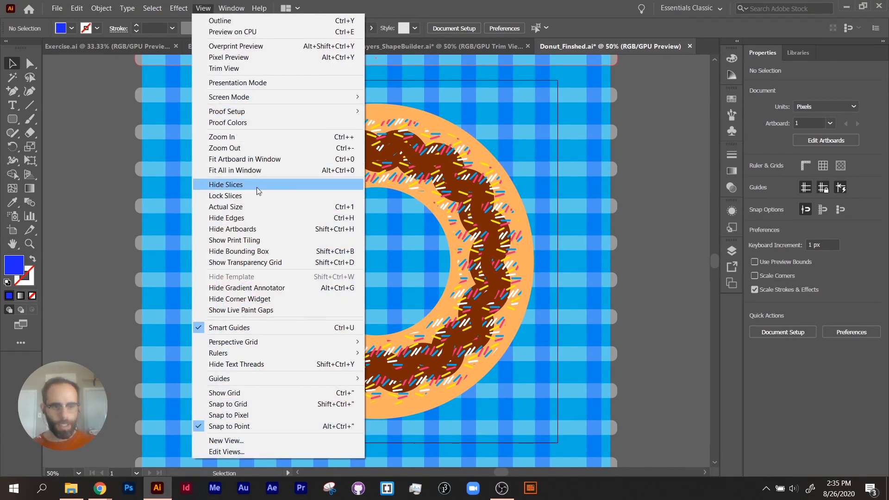
left_click(231, 68)
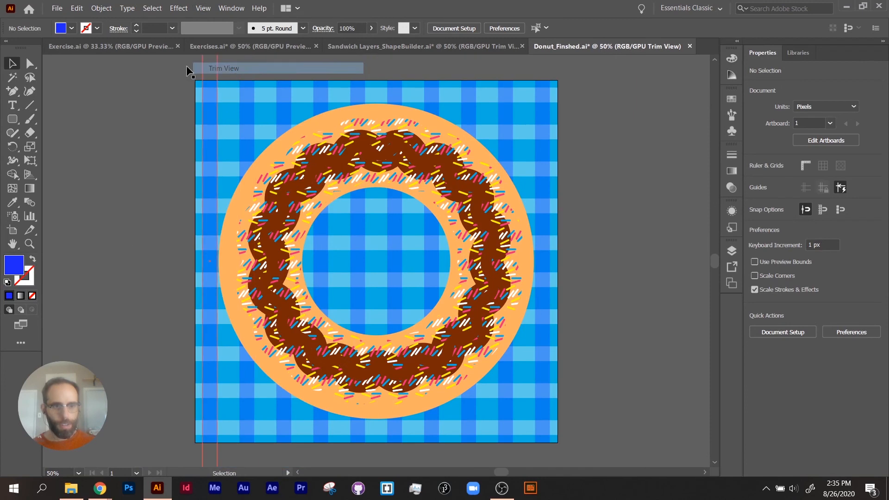
Save the artwork as an Adobe PDF named Donut_Finshed using the [Illustrator Default] preset.
left_click(53, 11)
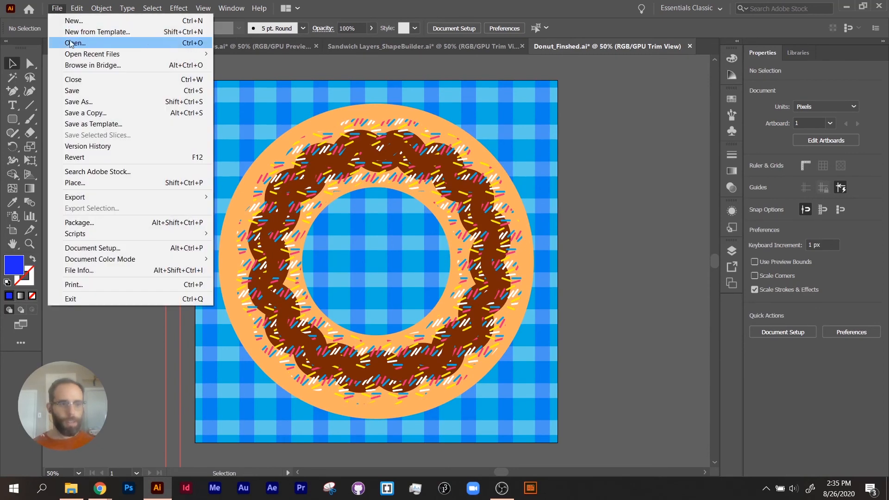
left_click(78, 102)
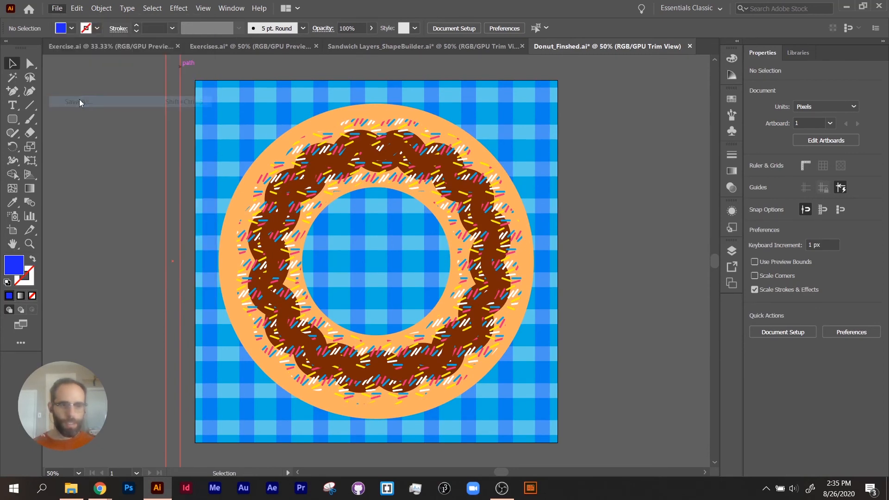
left_click(253, 345)
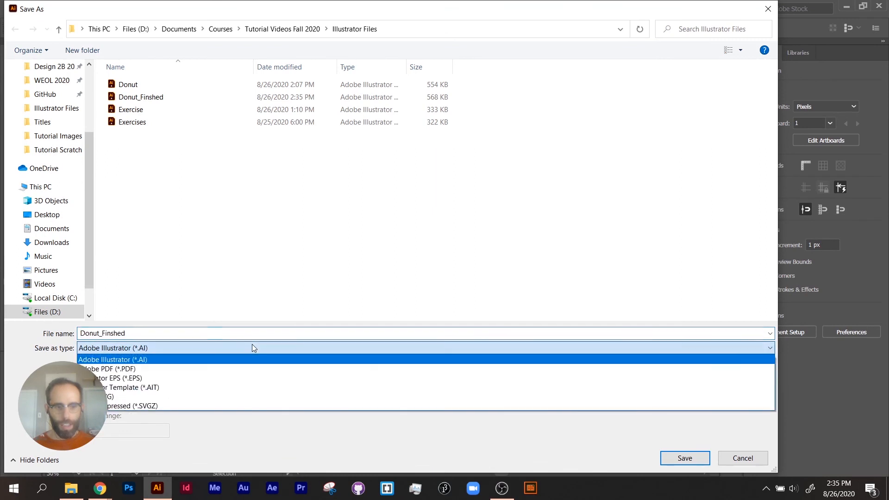
left_click(248, 370)
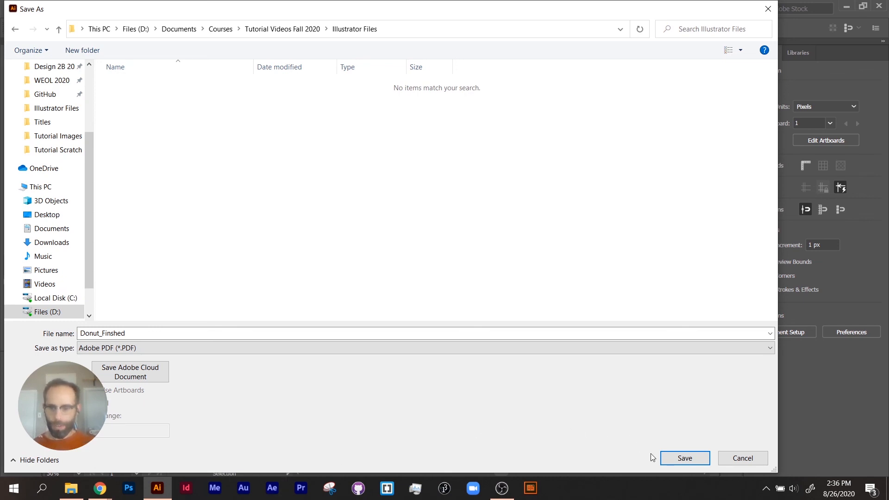
left_click(674, 457)
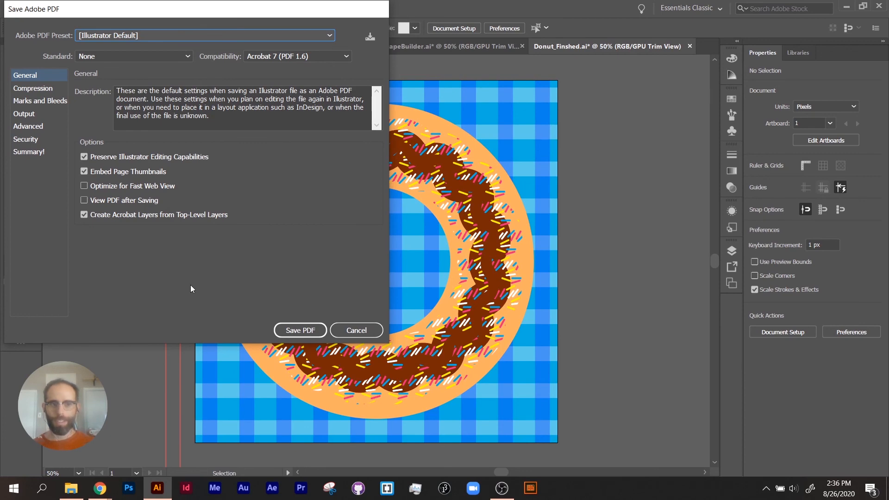
left_click(307, 330)
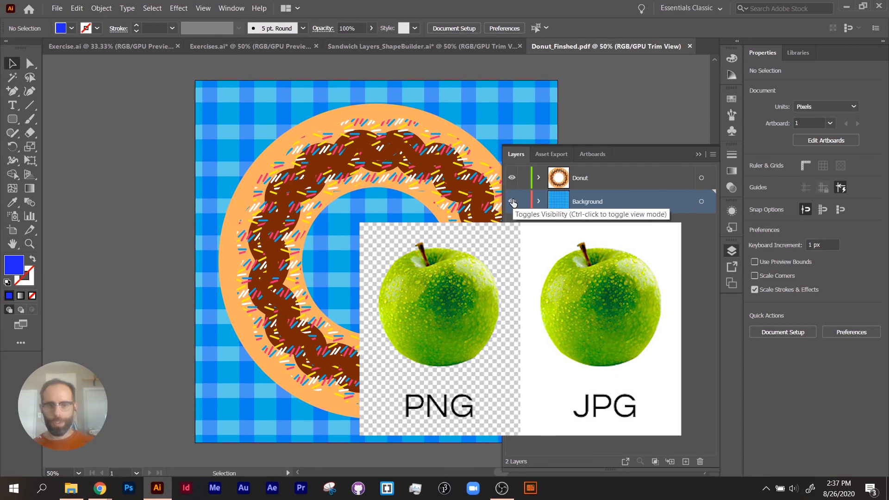
Export the artwork as PNG file Donut_Finshed with Use Artboards enabled, Screen (72 ppi) resolution and a transparent background.
left_click(59, 14)
mouse_move(125, 201)
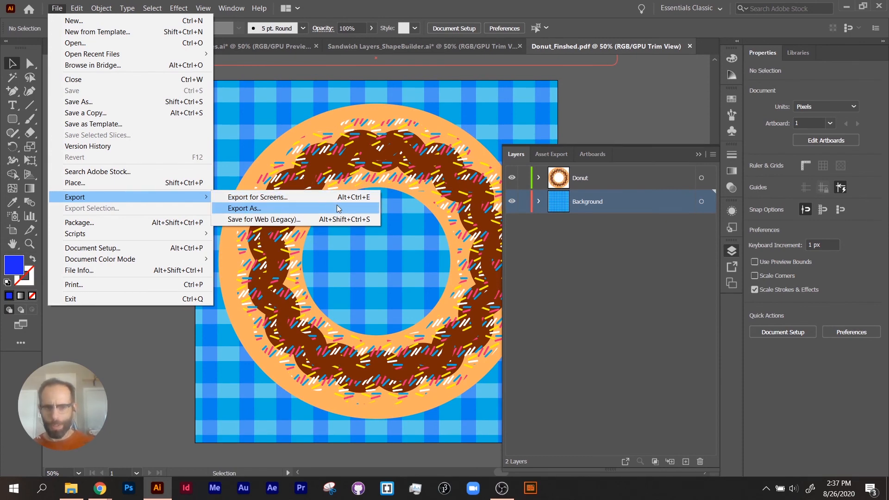
left_click(342, 208)
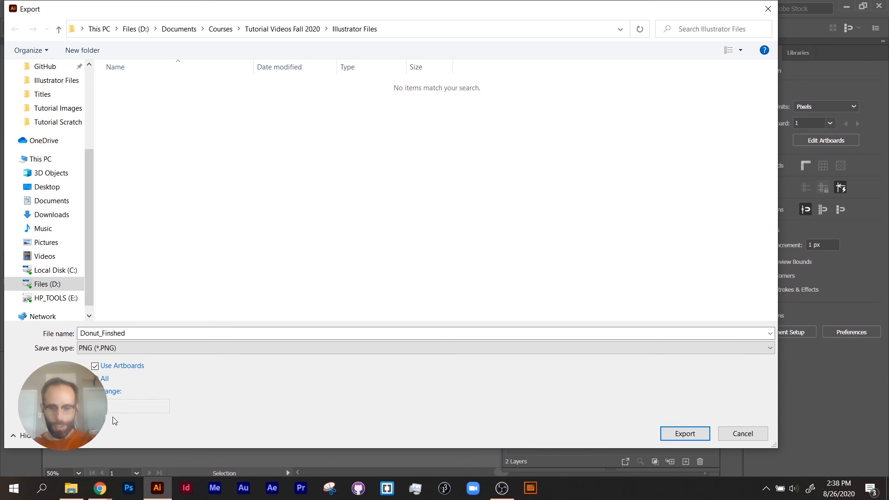
left_click(678, 433)
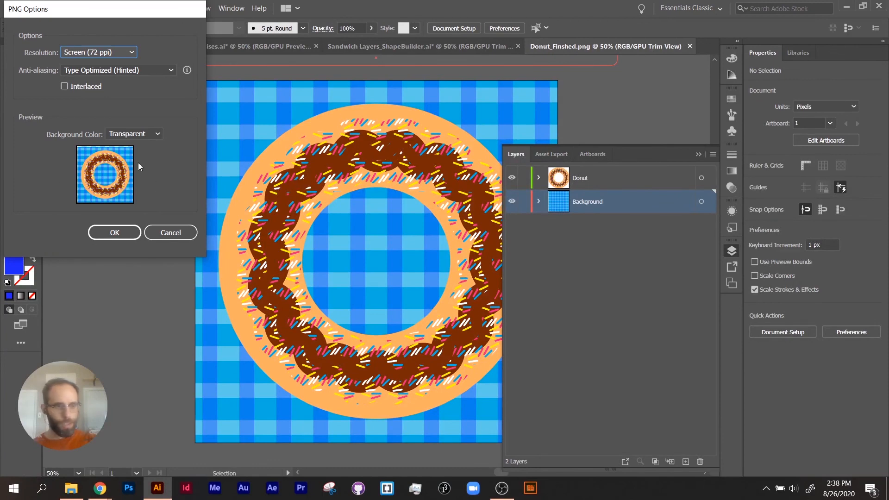
left_click(123, 51)
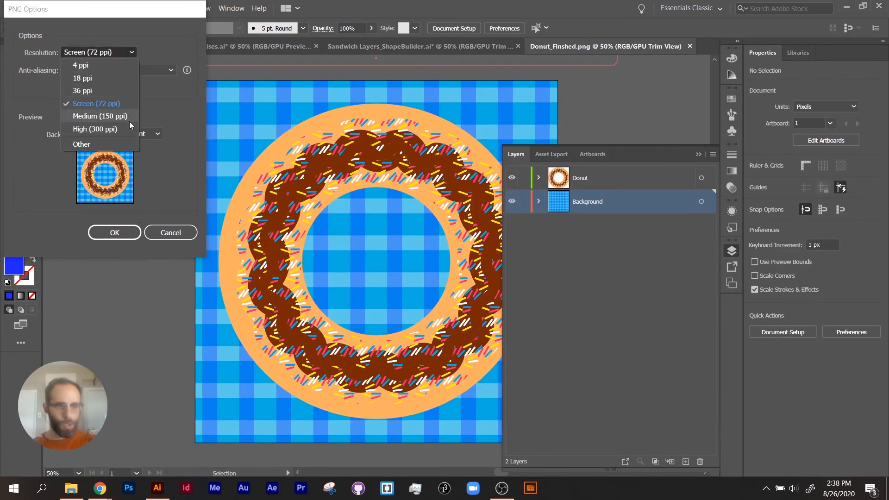
left_click(154, 116)
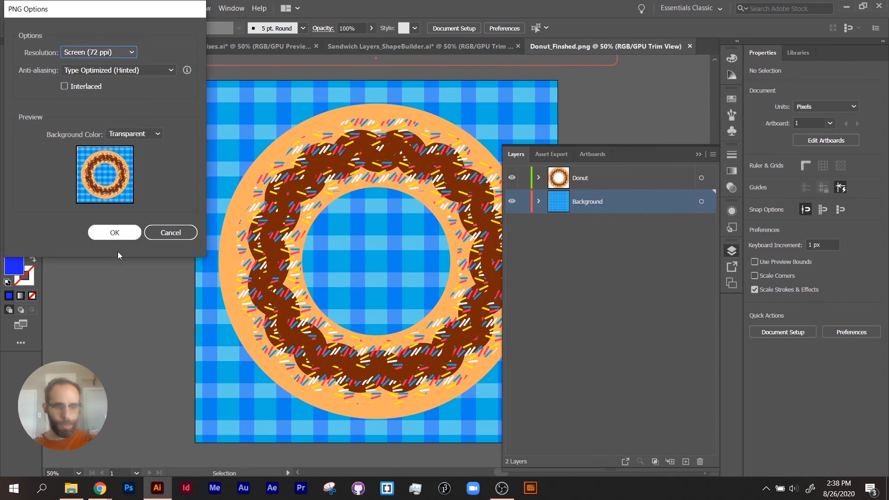
left_click(116, 232)
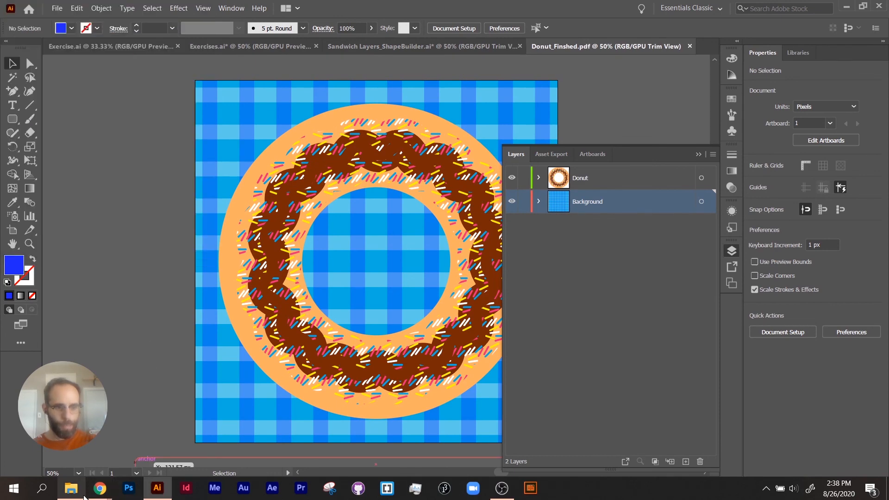
Export the artwork as JPEG file Donut_Finshed with Use Artboards disabled, RGB color, Maximum quality 10 and Screen (72 ppi) resolution.
mouse_move(70, 488)
left_click(57, 8)
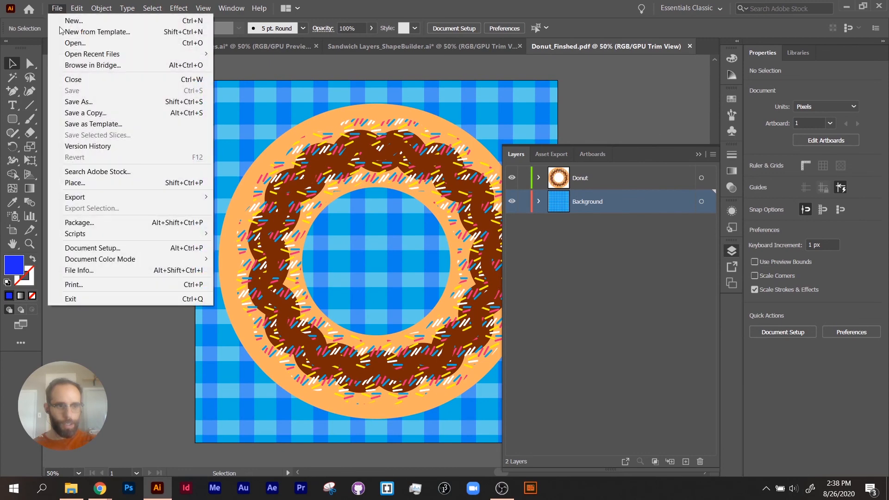
mouse_move(76, 195)
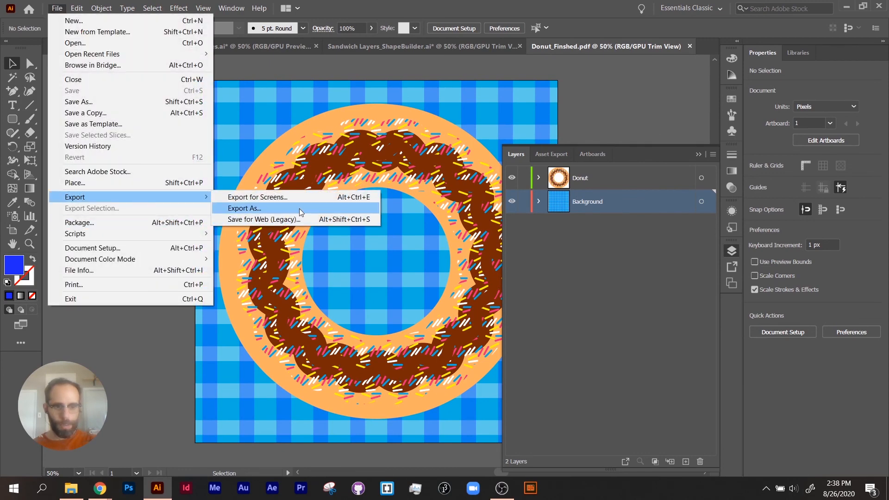
left_click(250, 208)
left_click(220, 348)
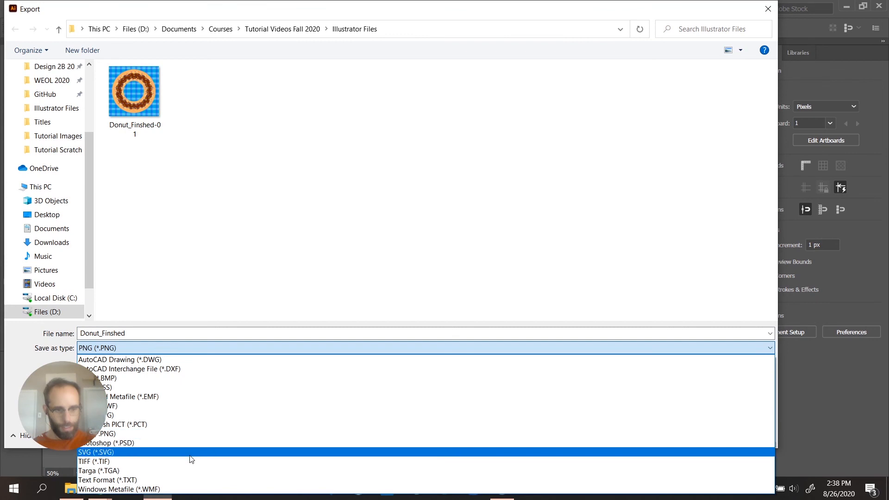
left_click(186, 417)
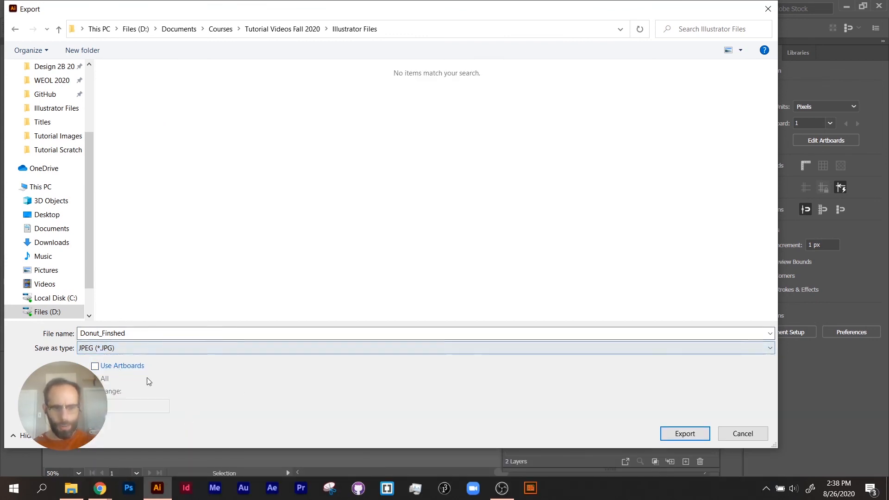
left_click(683, 438)
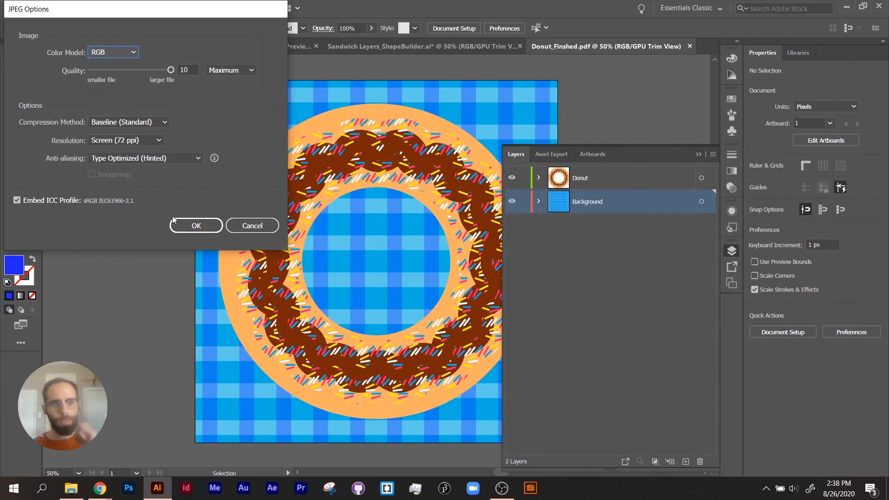
left_click(196, 226)
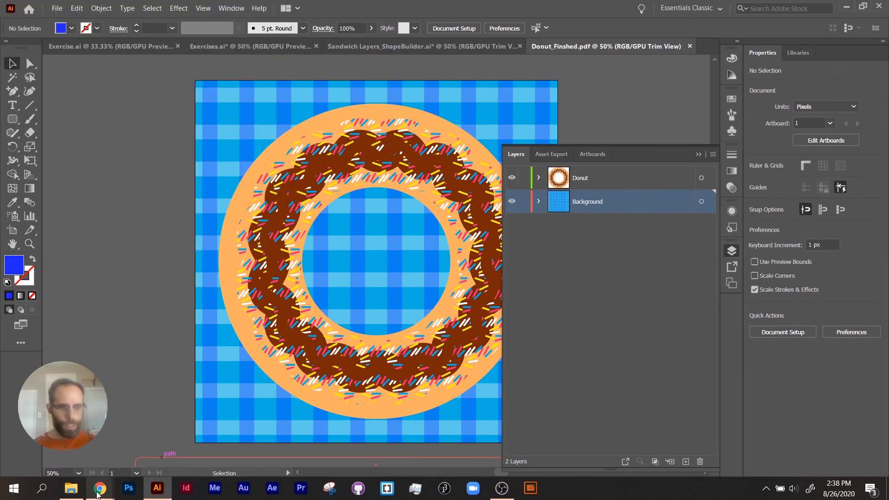
Switch to File Explorer, compare the exported donut images' previews in the Illustrator Files folder and open Donut_Finshed.jpg for viewing.
mouse_move(107, 494)
left_click(71, 489)
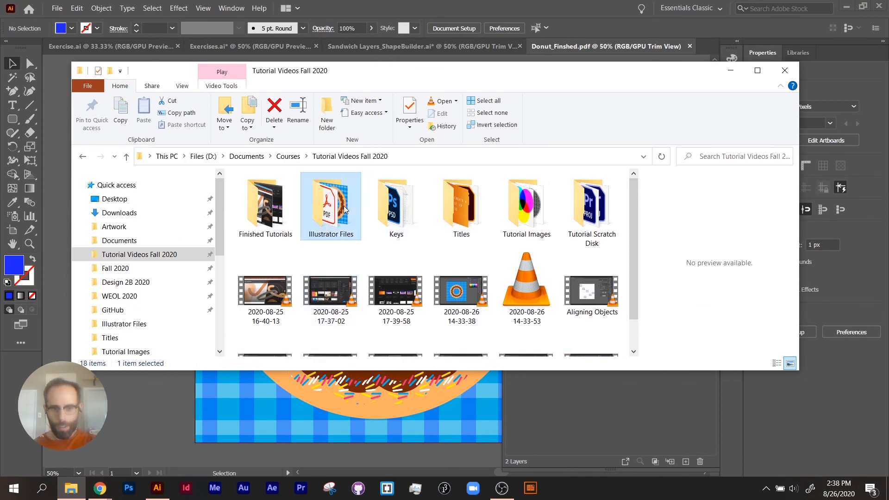
double_click(331, 203)
left_click(532, 224)
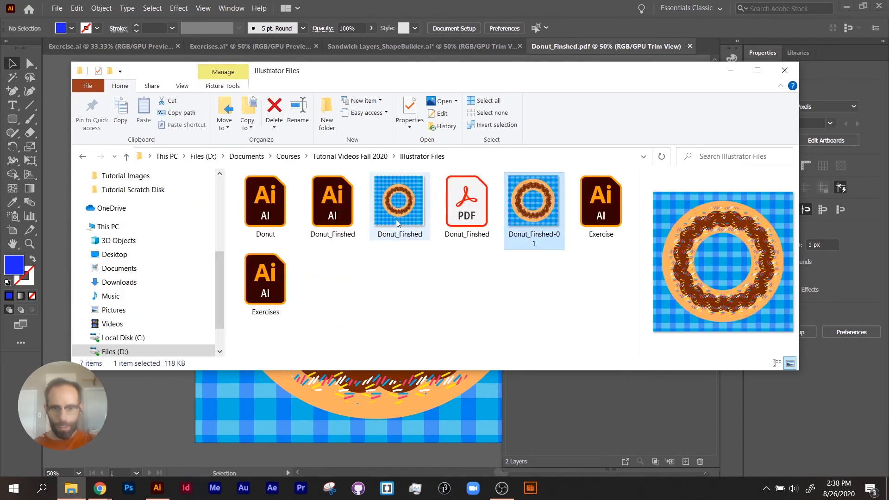
left_click(397, 221)
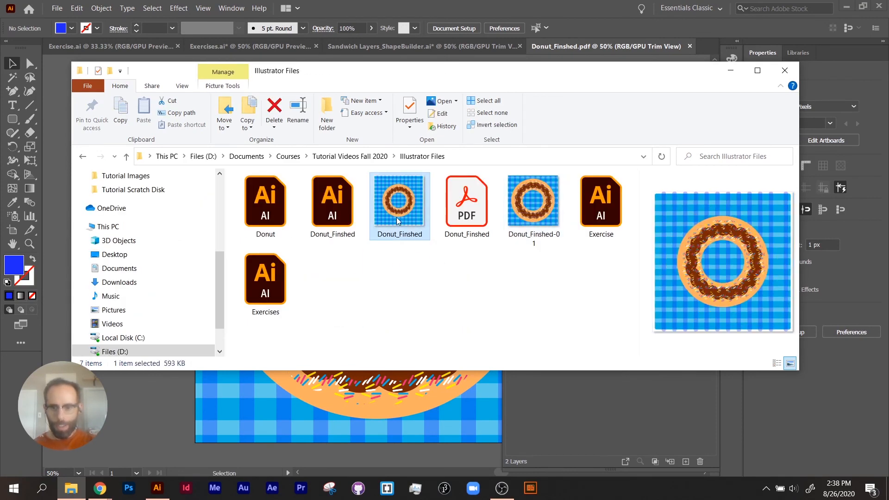
double_click(396, 220)
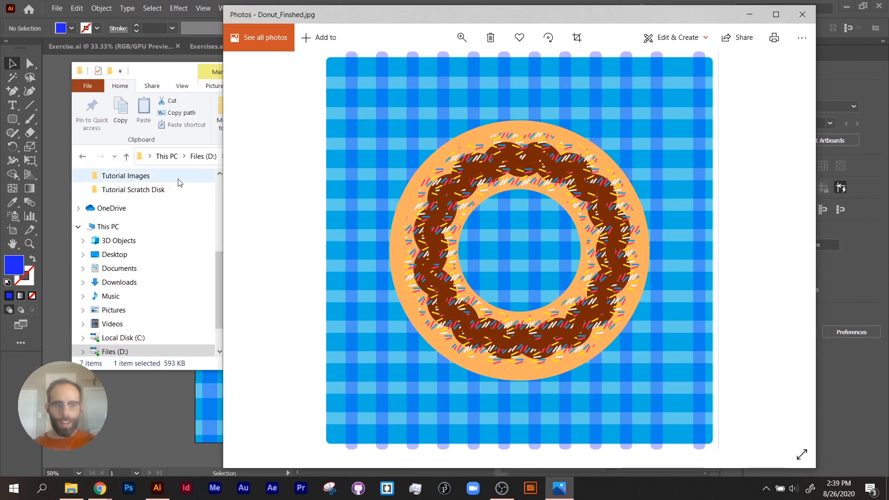
View Donut_Finshed-01.png for comparison with the JPEG, and close both image viewers.
left_click(219, 266)
left_click(534, 209)
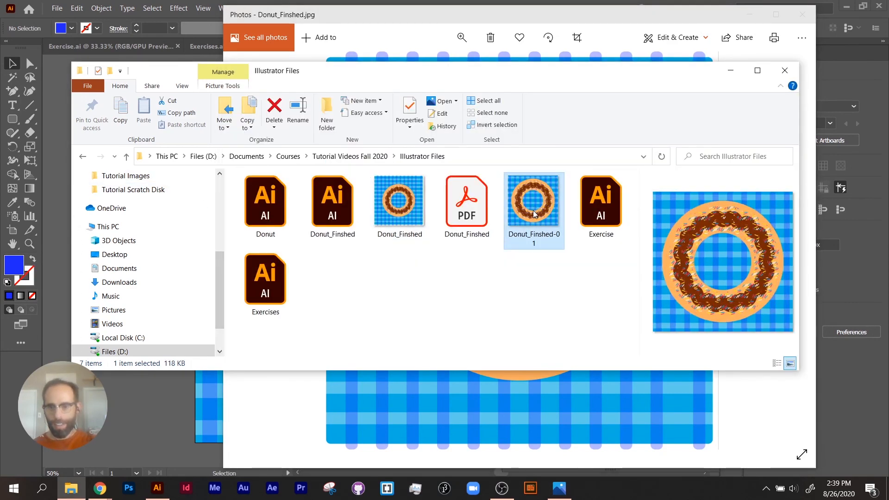
double_click(534, 210)
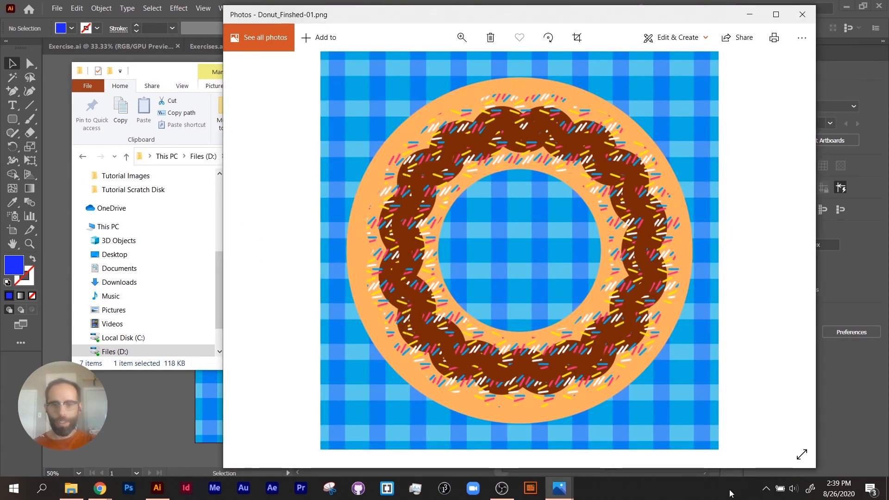
left_click(803, 14)
left_click(760, 39)
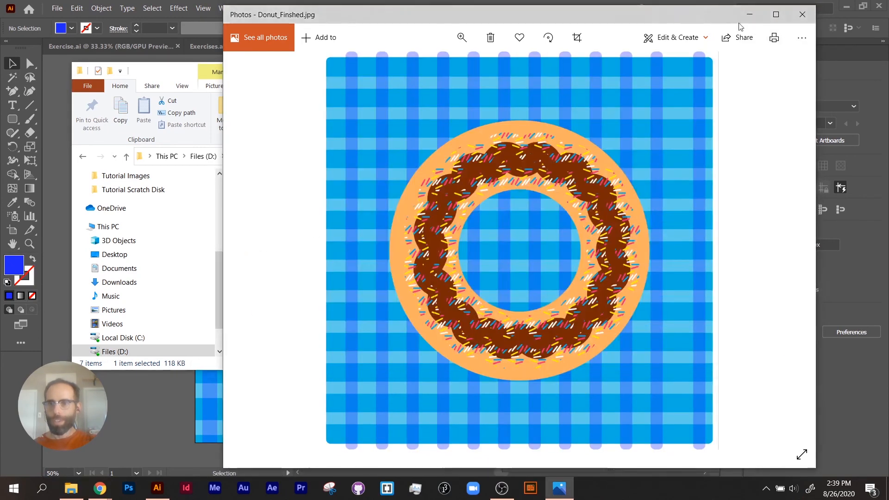
left_click(802, 14)
Switch back to Illustrator, hide the Background layer and narrow the Layers panel to uncover the whole donut.
left_click(570, 404)
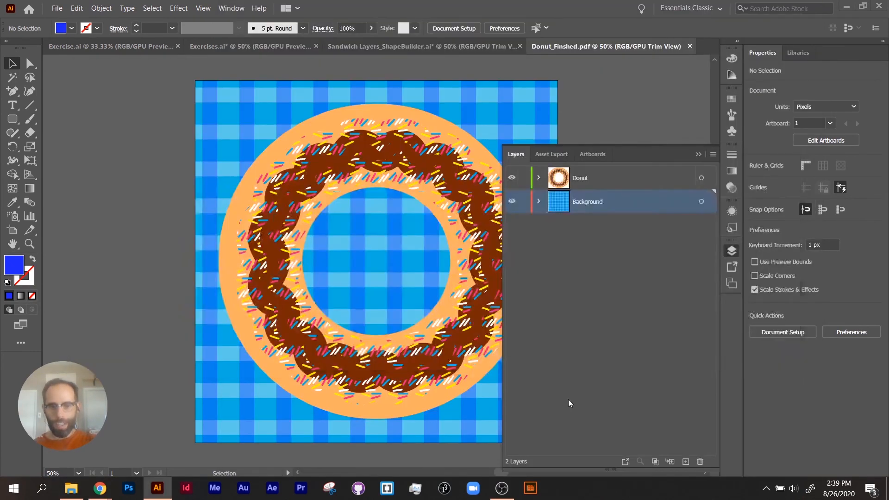
left_click(511, 201)
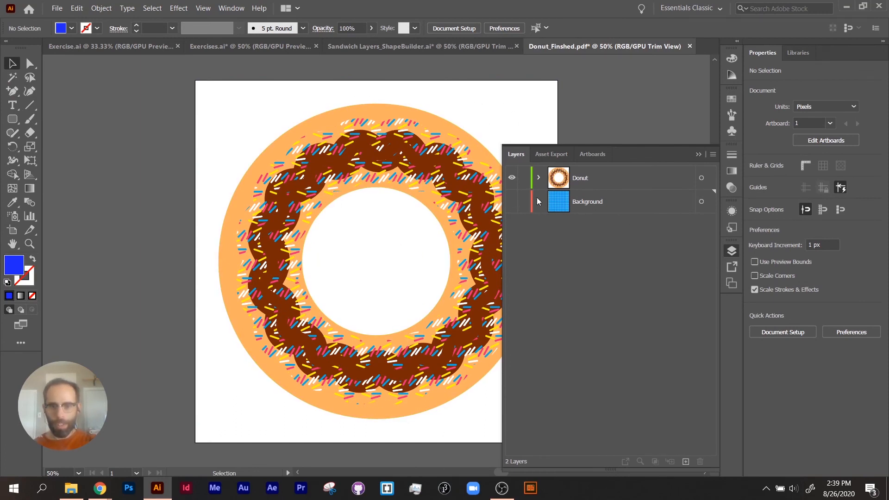
left_click_drag(500, 205, 610, 214)
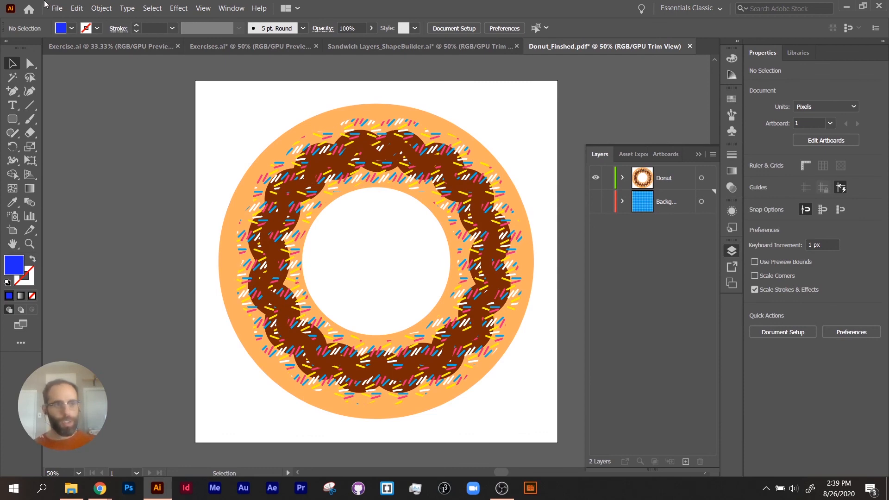
Set up an export of the donut without its background in PNG format with Use Artboards enabled.
left_click(56, 8)
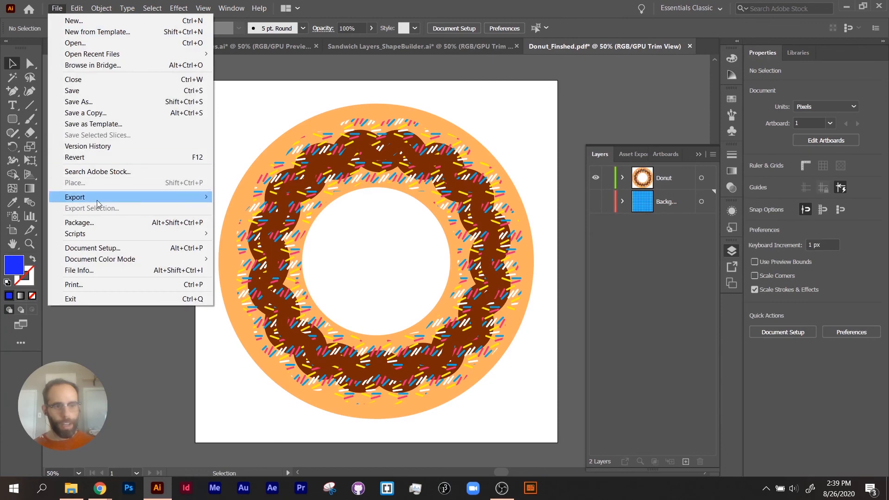
mouse_move(98, 198)
left_click(246, 208)
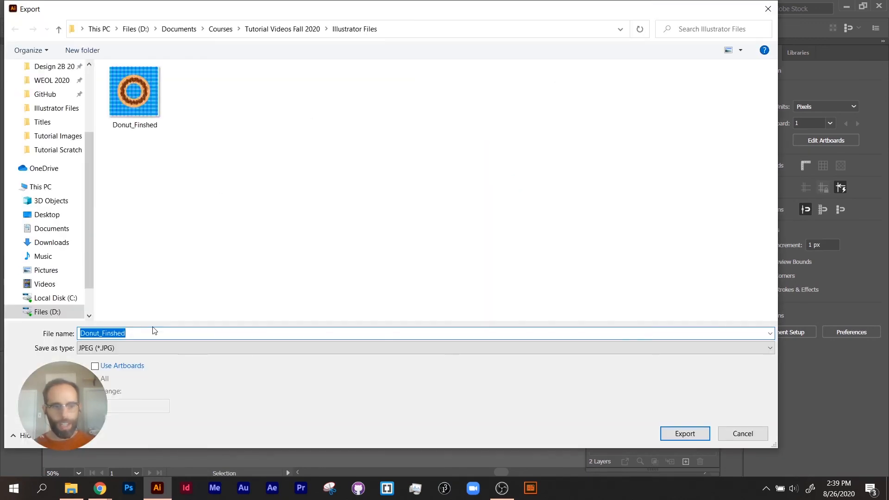
left_click(149, 343)
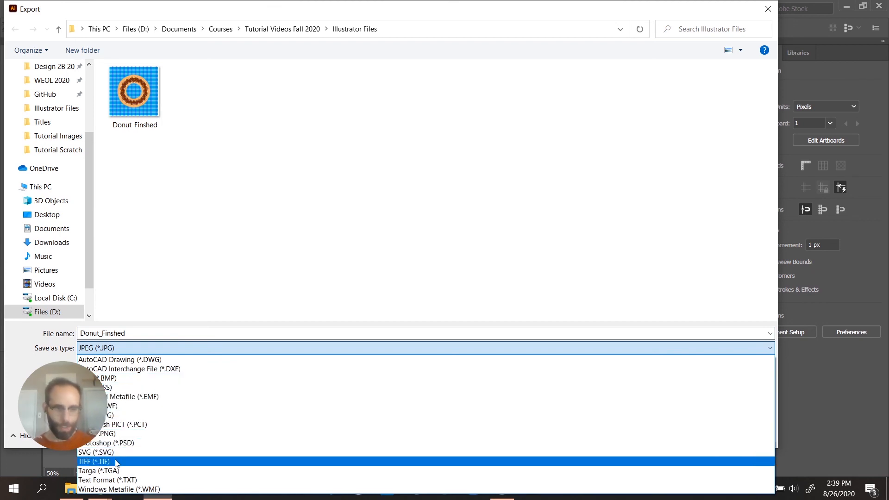
left_click(120, 433)
left_click(95, 366)
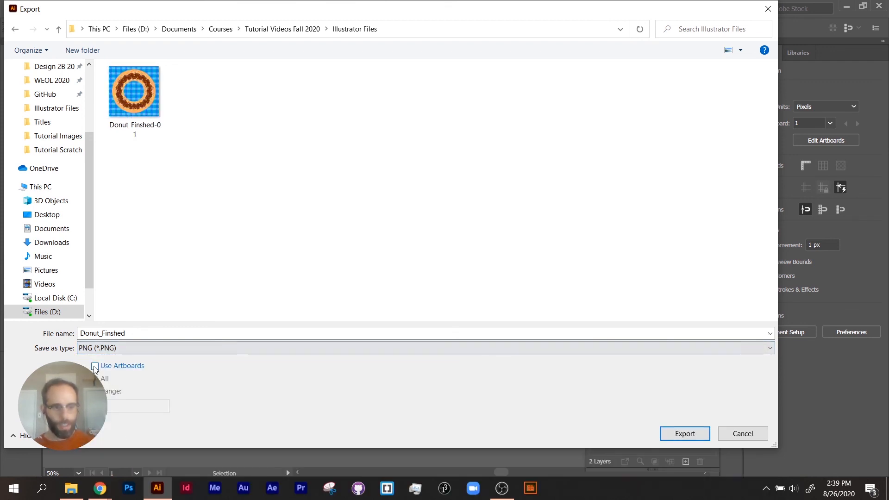
Name the file Donut_Finshed_With Transparency and export it at Screen (72 ppi) with a transparent background.
left_click(182, 334)
left_click(182, 335)
type("_")
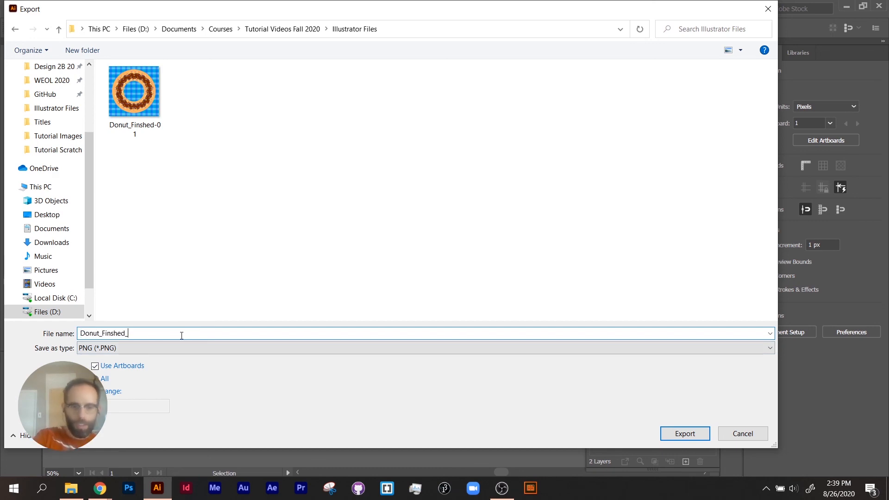
type("With Tran")
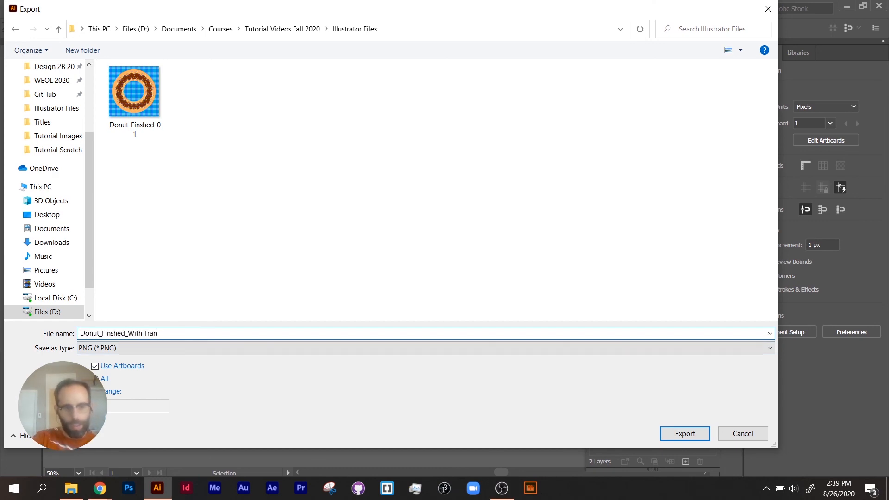
type("sparency")
key("Return")
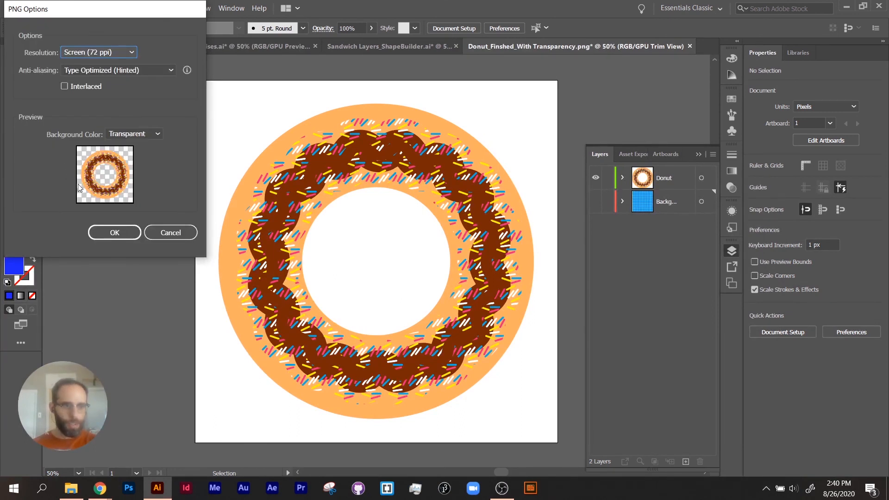
left_click(91, 232)
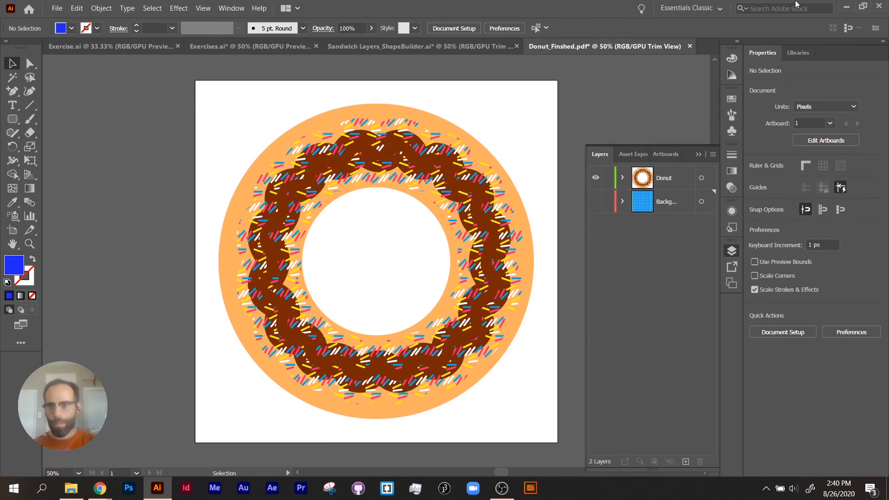
Minimize Illustrator and the browser, and copy Donut_Finshed_With Transparency-01 from the Illustrator Files folder to the desktop.
left_click(846, 6)
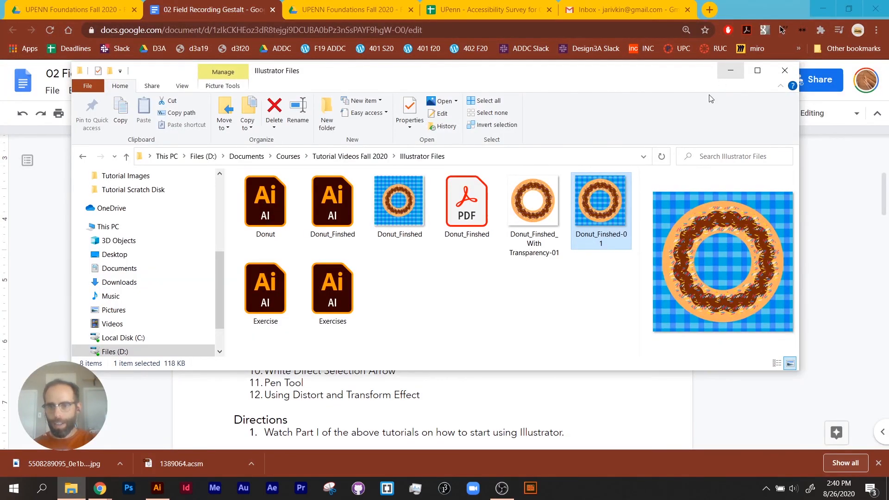
left_click(544, 213)
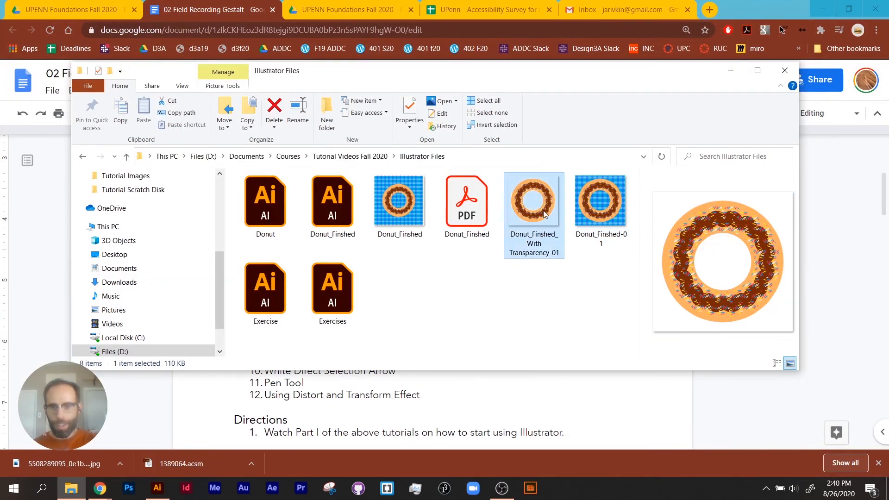
left_click(822, 8)
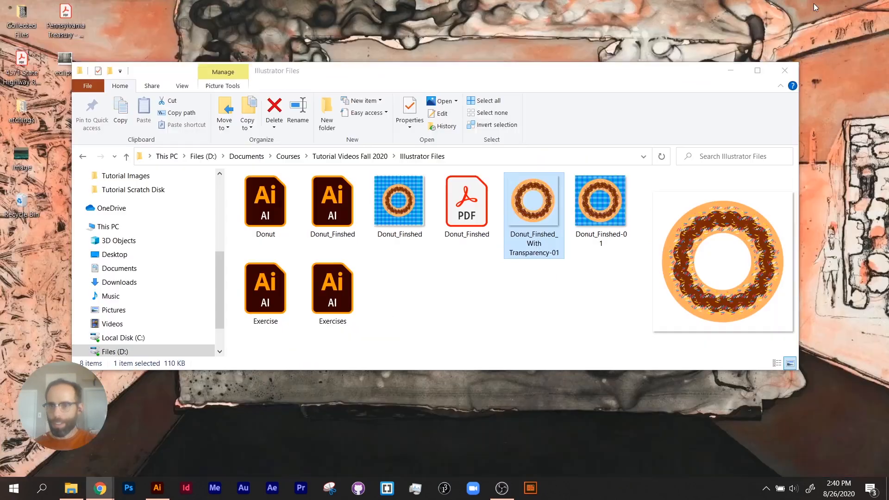
left_click_drag(534, 204, 343, 443)
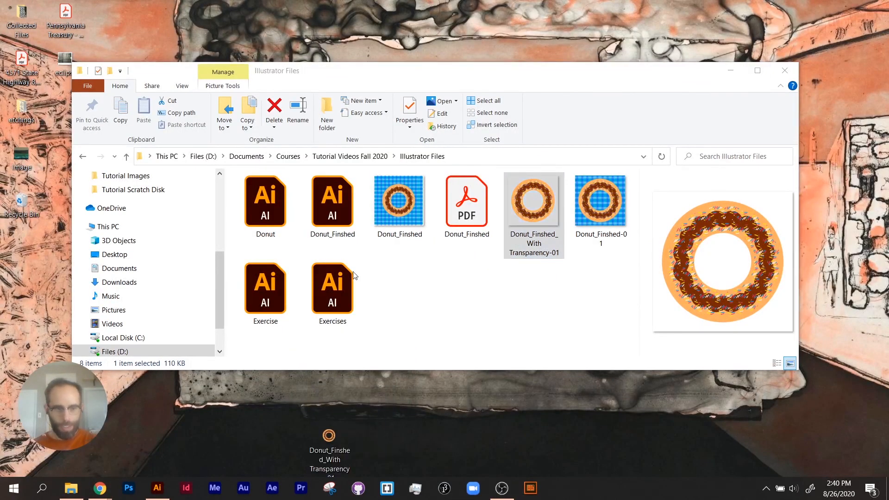
Move the File Explorer window and the transparent donut's desktop icon to clearer spots, and copy Donut_Finshed-01 to the desktop beside it.
left_click_drag(318, 77, 568, 18)
left_click_drag(328, 435, 281, 387)
left_click(240, 383)
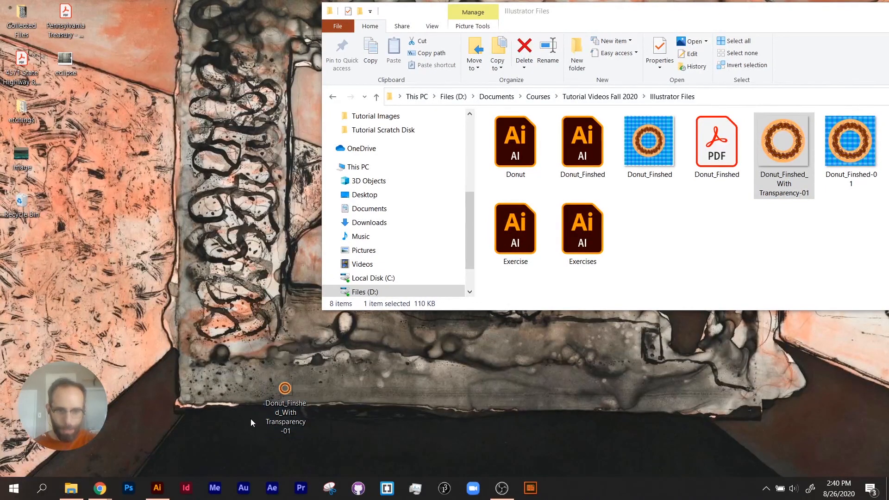
left_click_drag(850, 141, 337, 406)
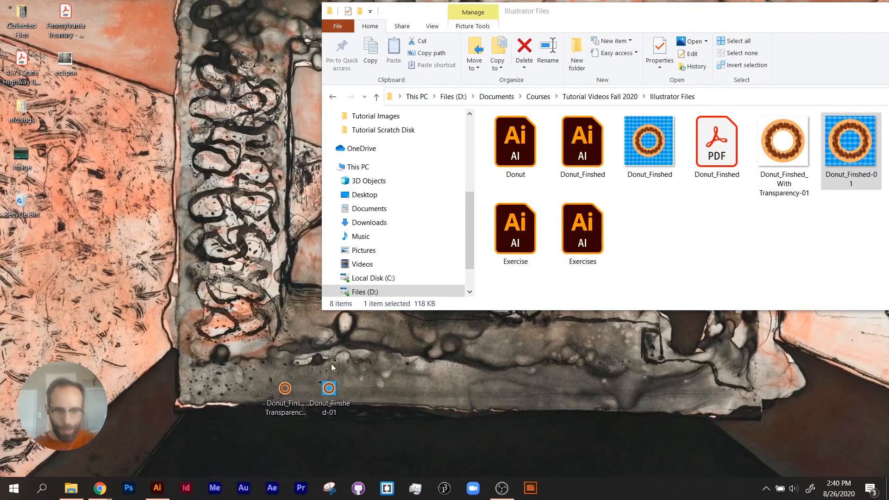